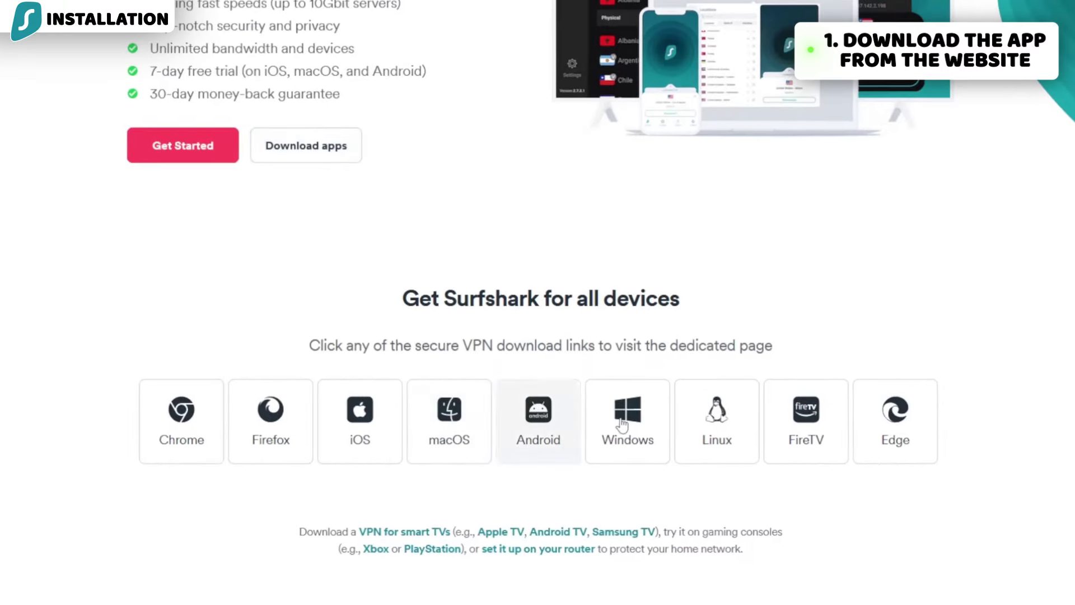
- Choose the Windows tile on the Surfshark site and launch the app installer
left_click(623, 424)
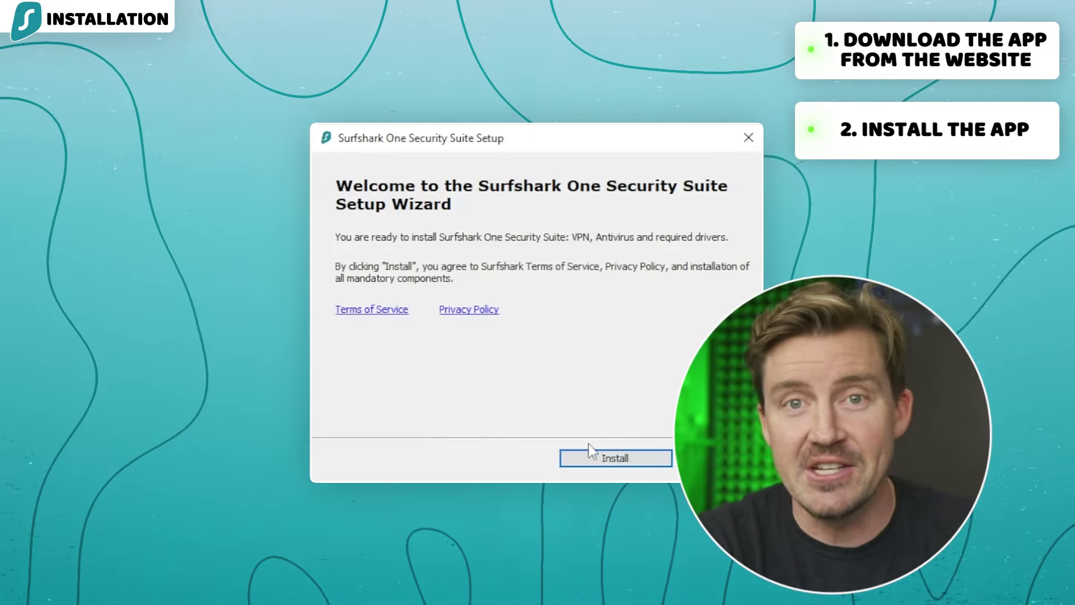
left_click(592, 451)
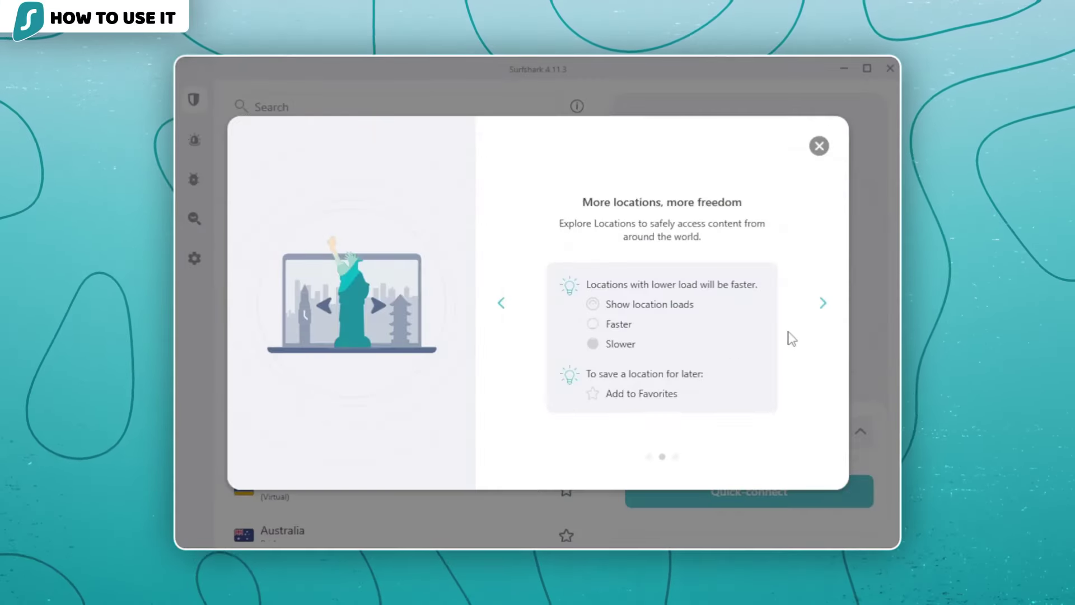
- Close the welcome tour and quick-connect to the fastest available server
left_click(820, 146)
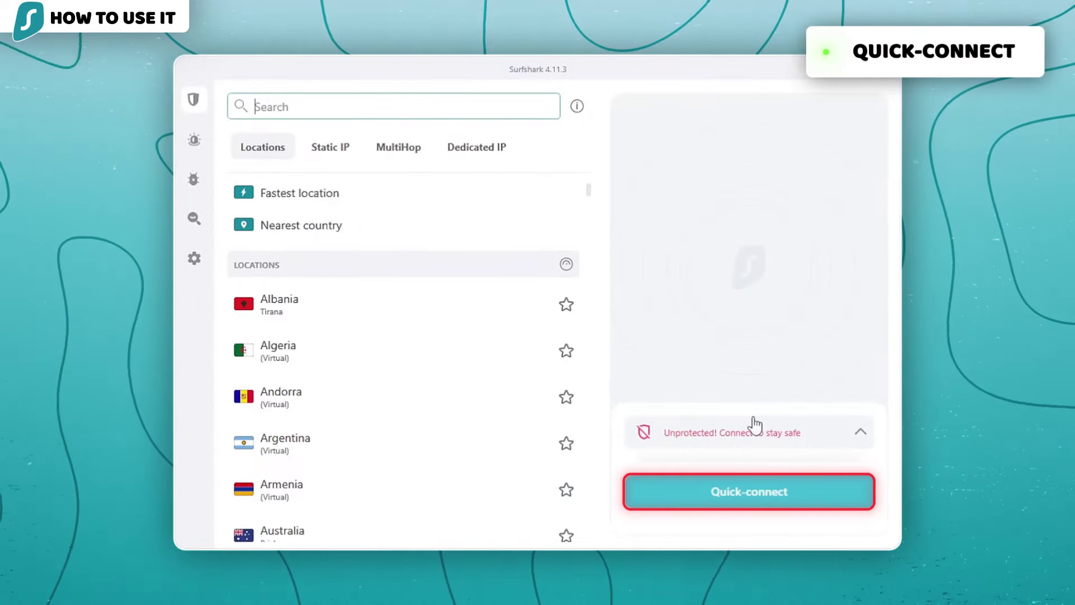
left_click(746, 501)
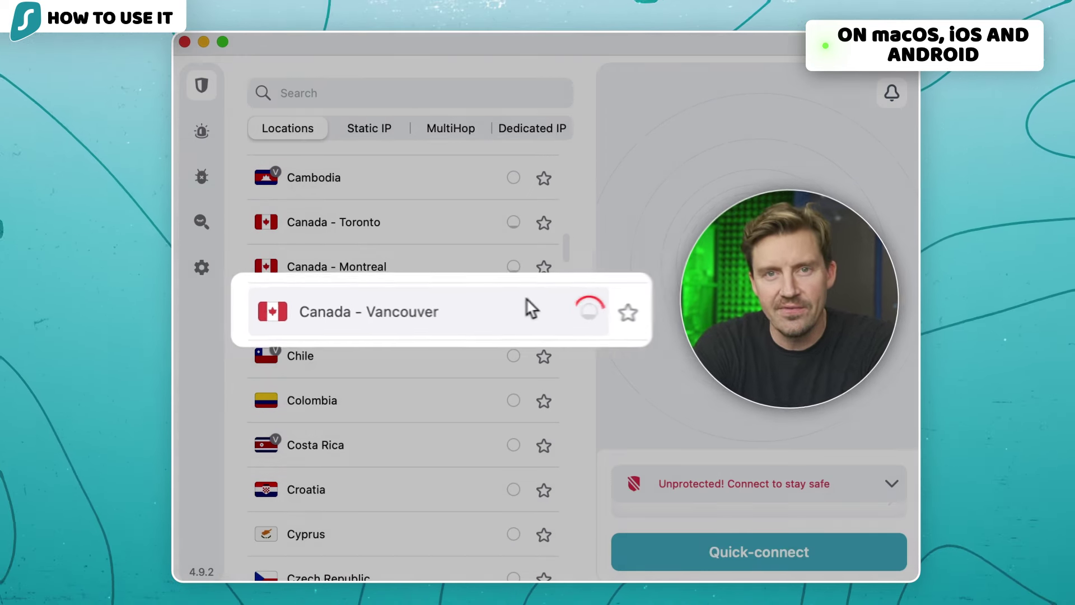
- Connect to United States - Phoenix and expand the Protected panel to show IP details
scroll(468, 308, "down", 20)
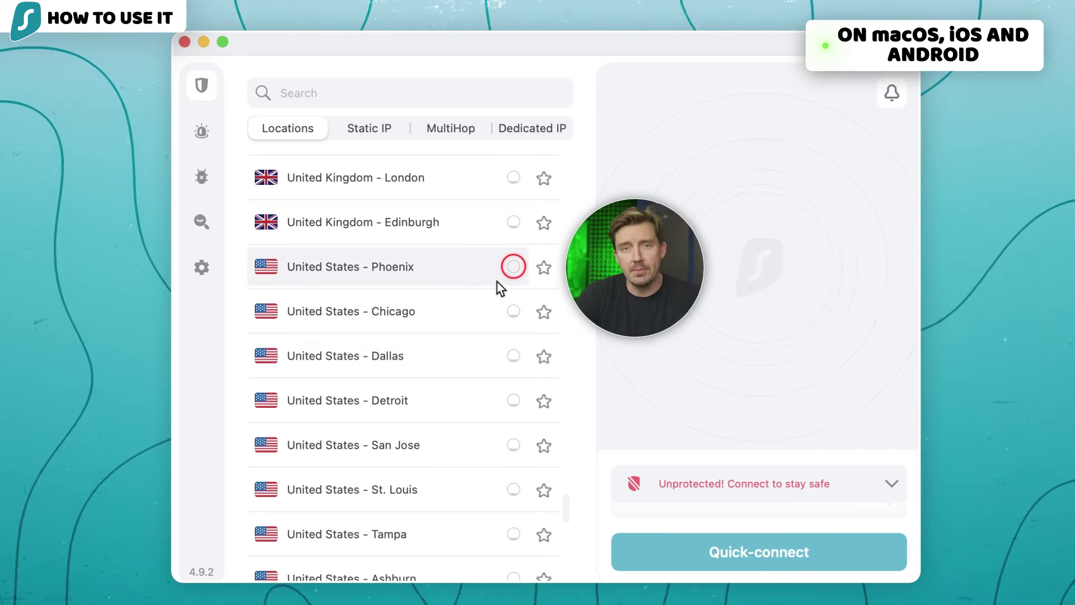
left_click(498, 283)
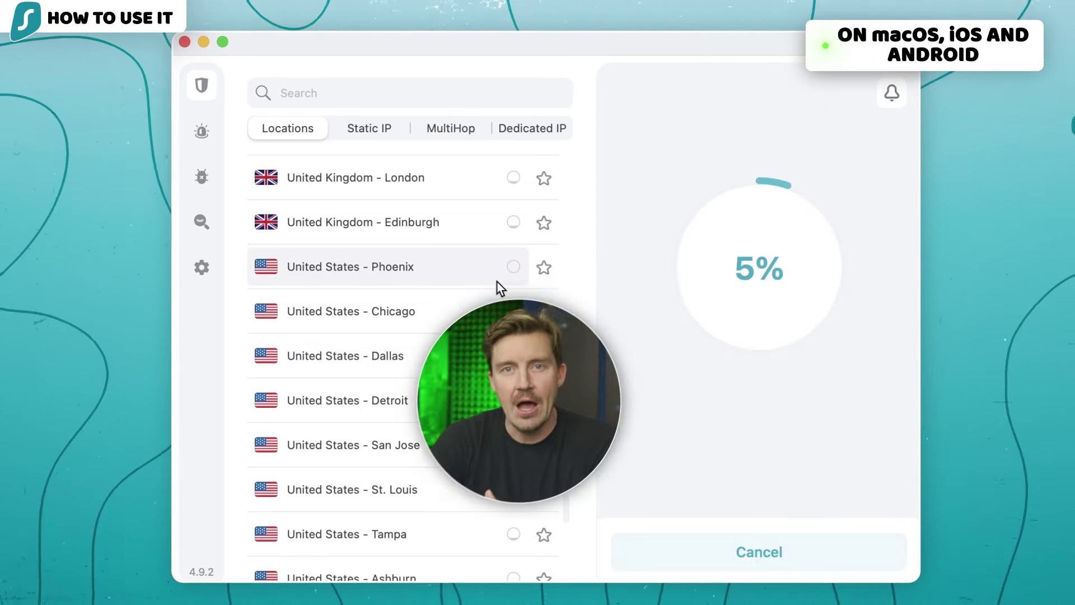
left_click(894, 484)
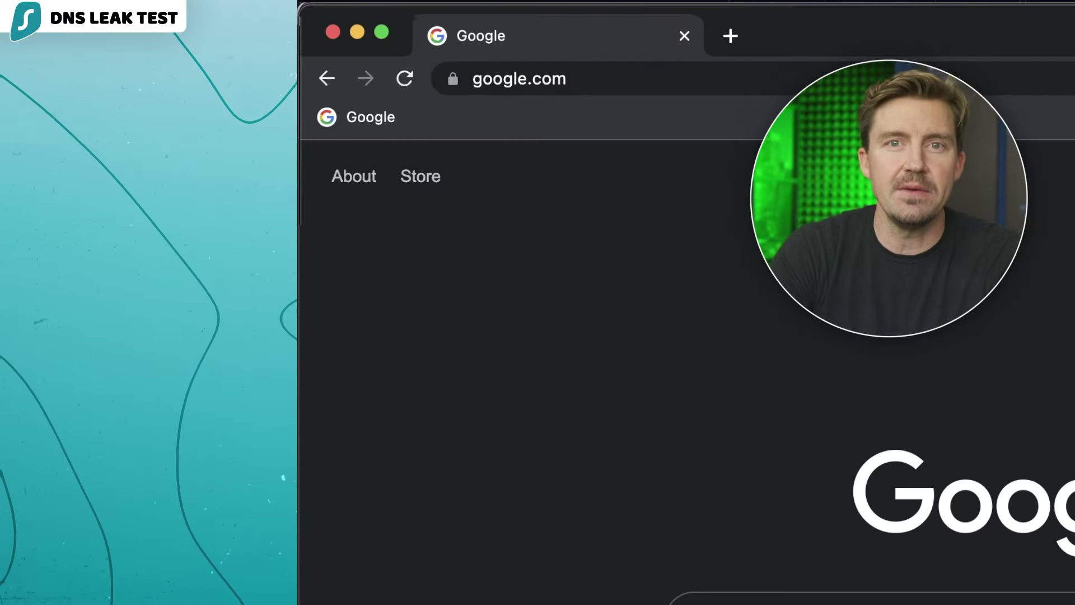
- Load surfshark.com/dns-leak-test in Chrome's address bar
left_click(660, 91)
type("surfshark.com/dns-leak-test")
key("Return")
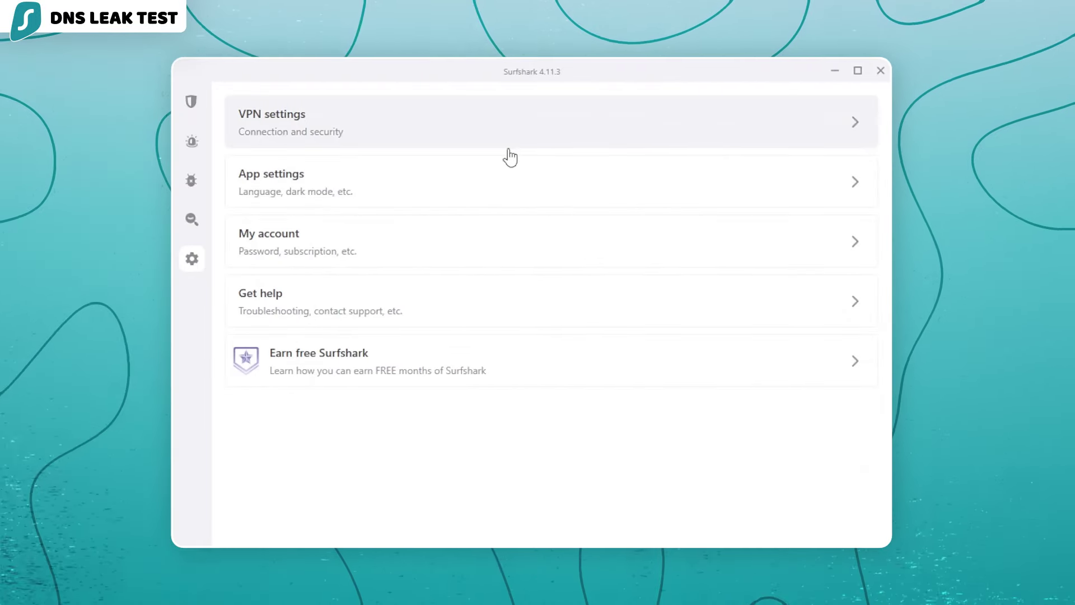
- Open VPN settings and expand the Protocol dropdown to list the tunnelling protocols
left_click(510, 140)
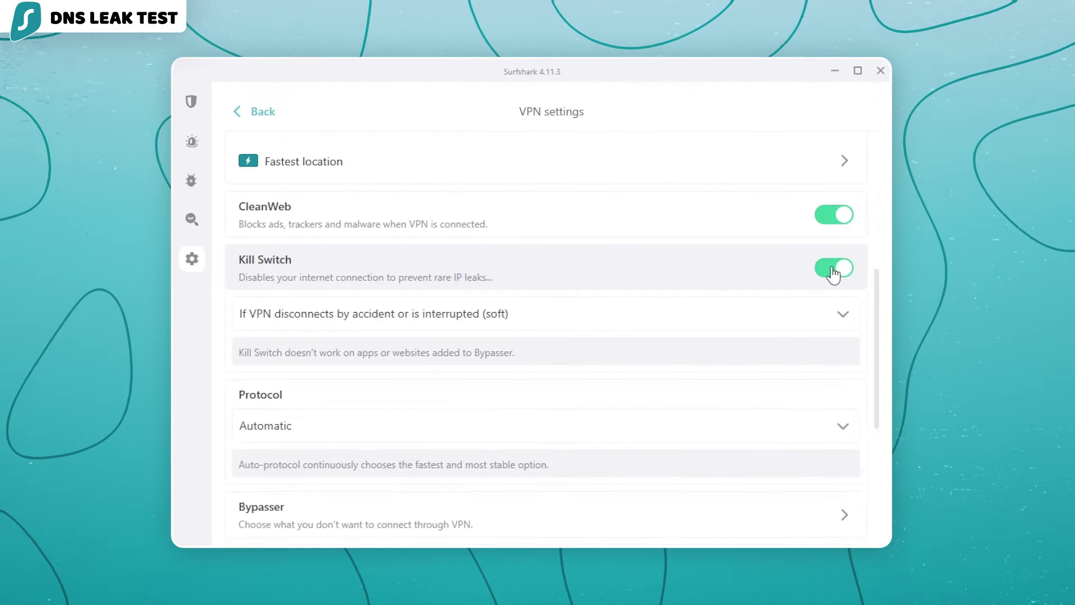
left_click(833, 269)
scroll(644, 295, "down", 2)
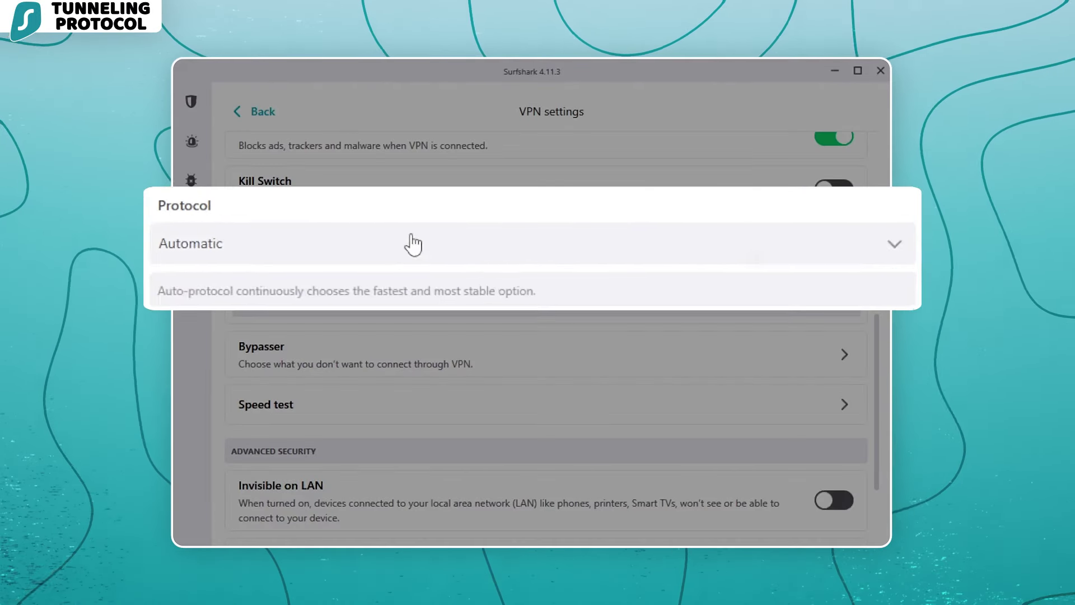
left_click(414, 245)
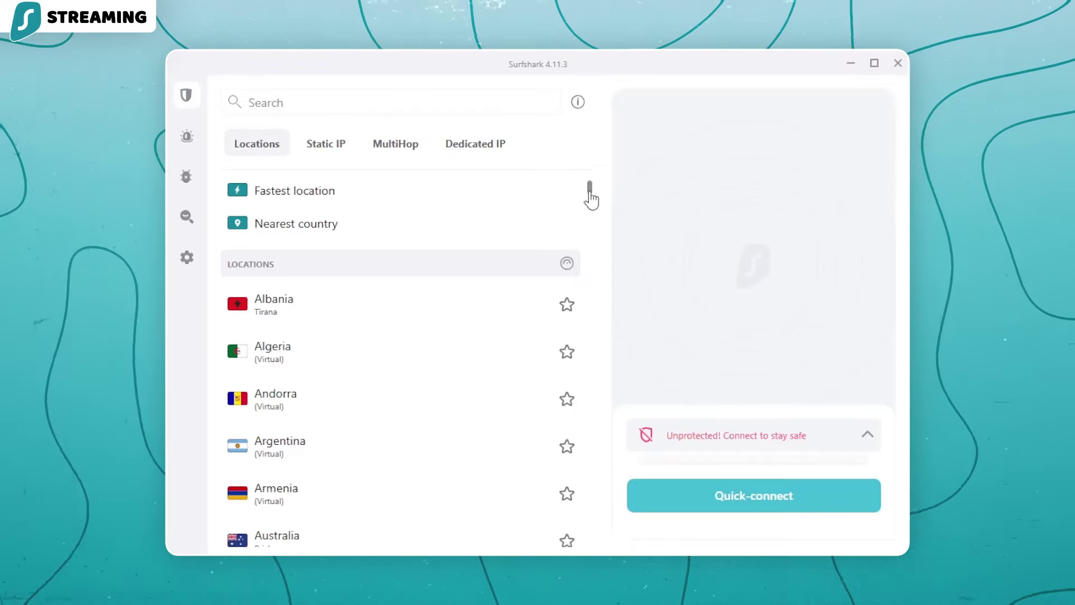
- Scroll the Locations list to United Kingdom - London and connect to it
left_click_drag(591, 198, 502, 435)
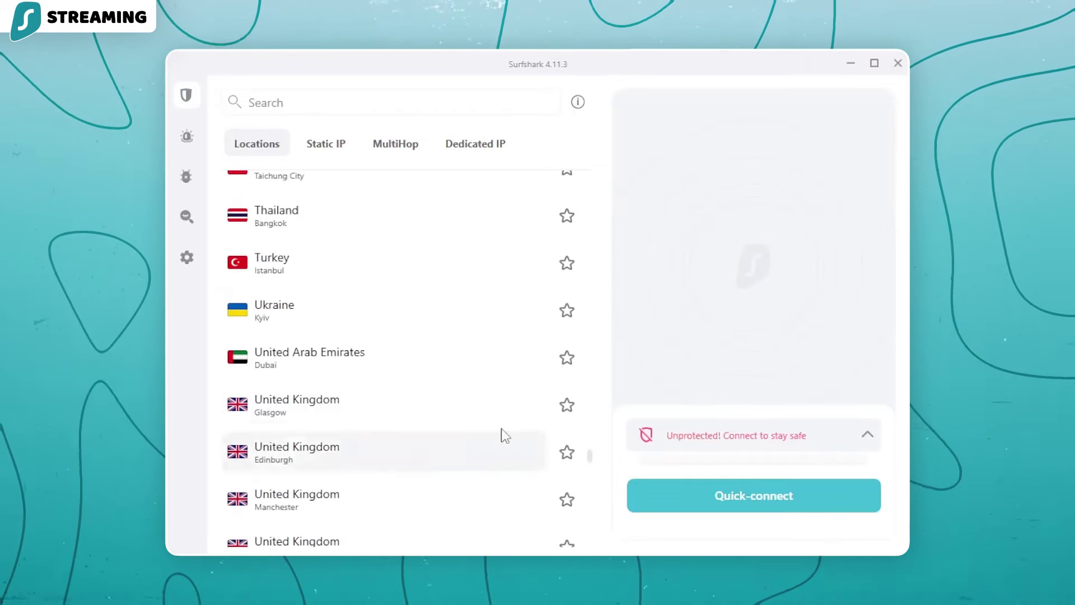
scroll(468, 498, "down", 2)
left_click(546, 476)
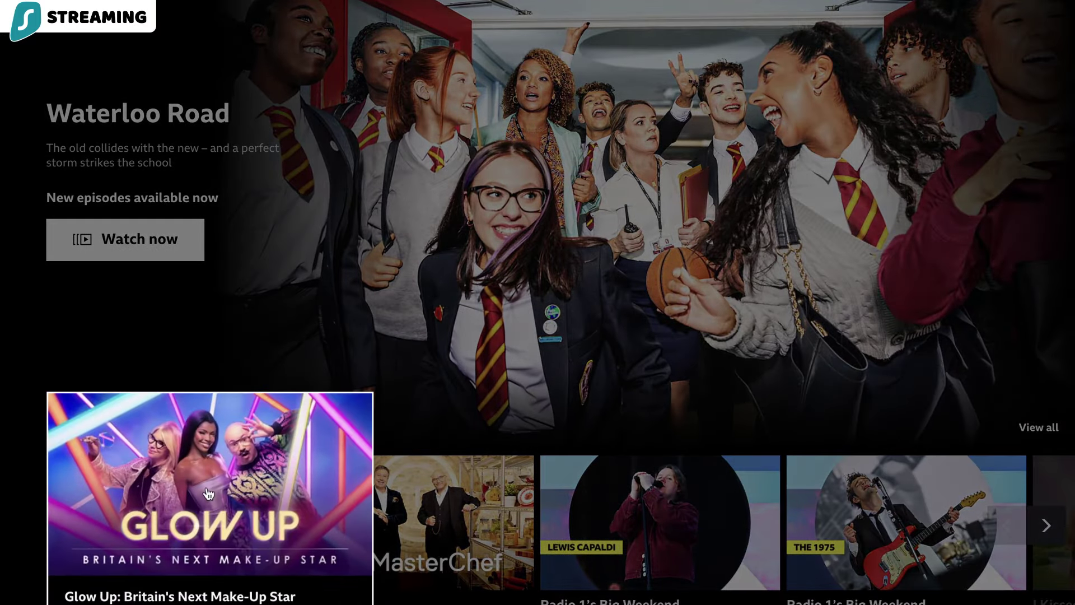
- Open the Glow Up programme page and start watching Series 1 Episode 1
left_click(208, 494)
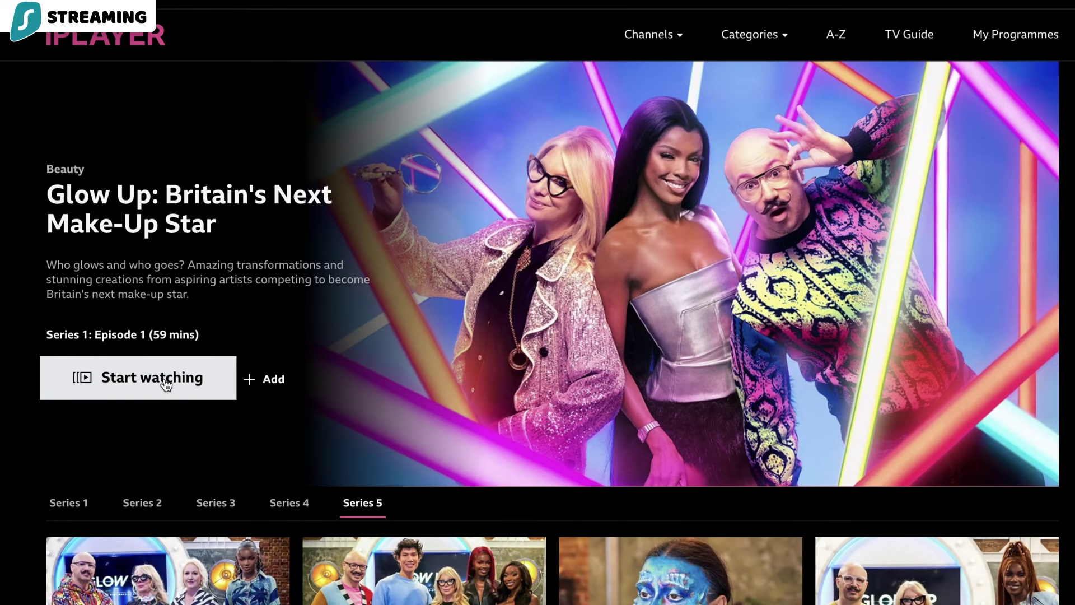
left_click(166, 384)
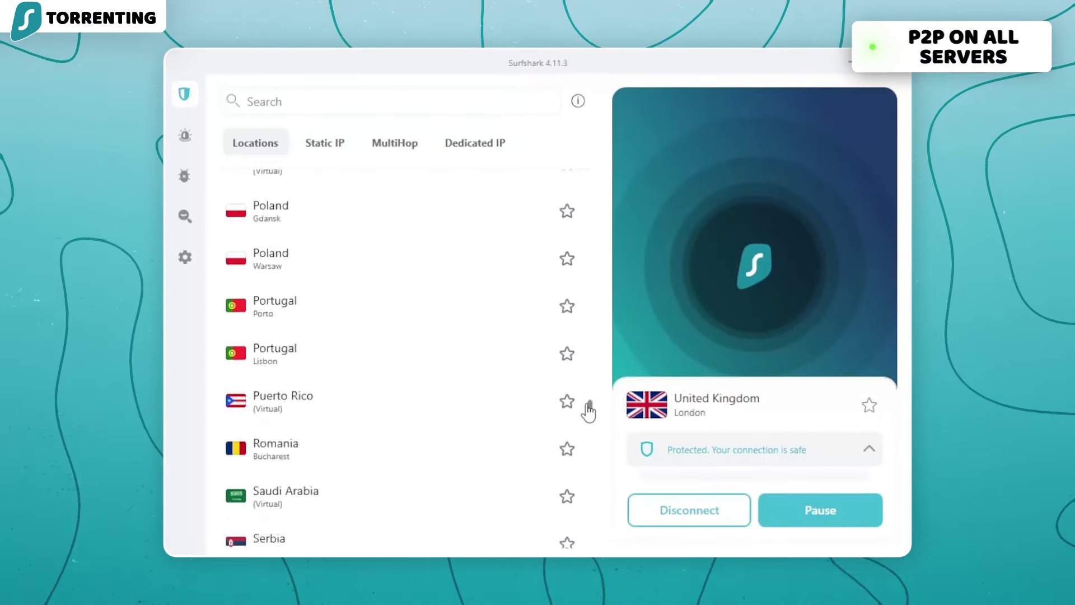
- In Bypasser, turn on Bypass VPN for apps and tick Firefox
left_click_drag(591, 453, 592, 473)
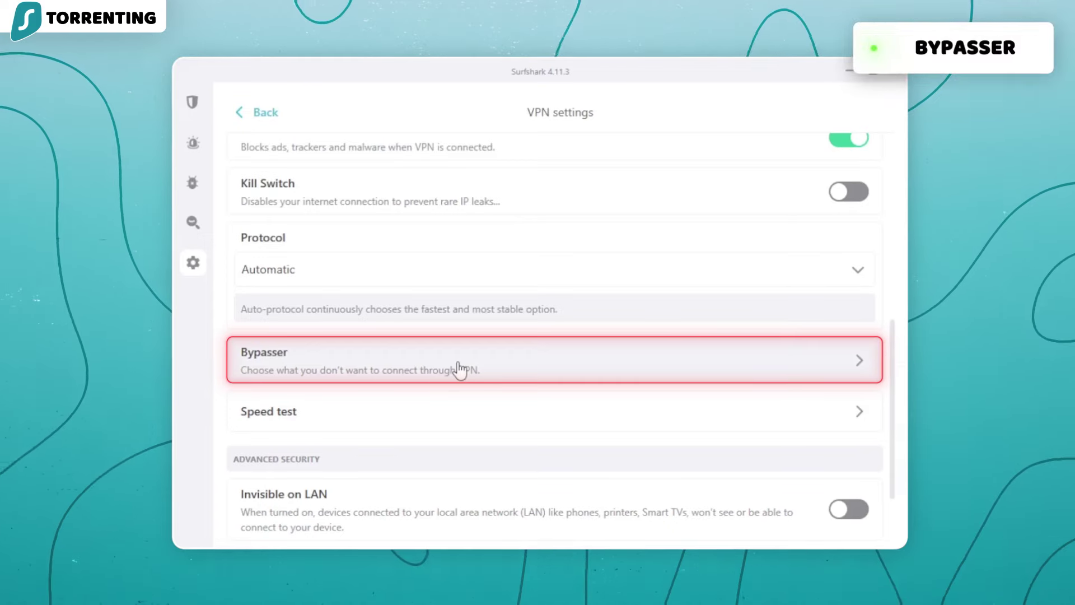
left_click(459, 370)
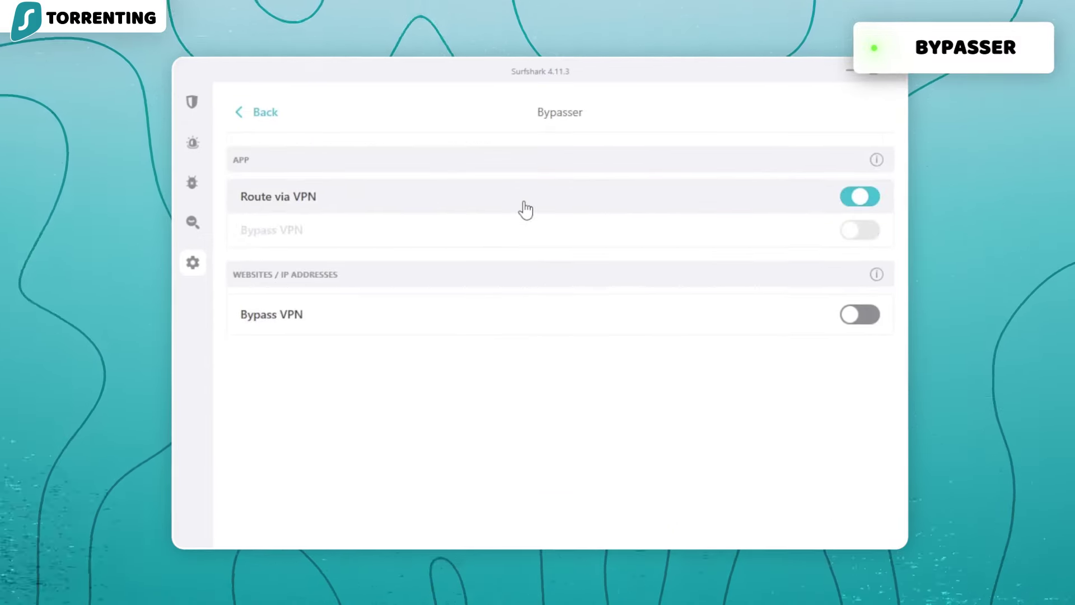
left_click(511, 271)
left_click(293, 516)
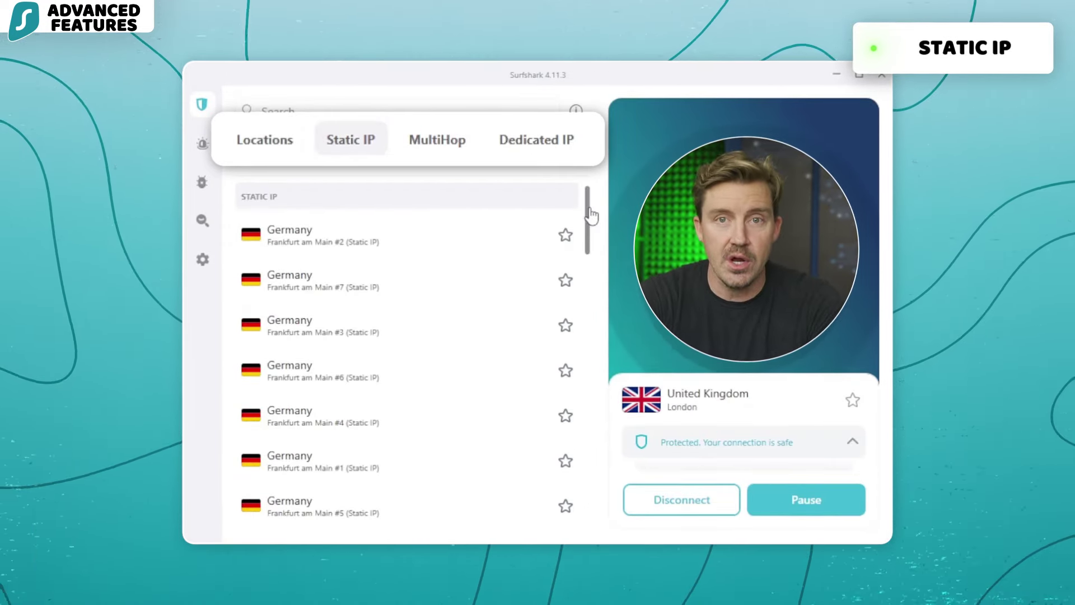
- Browse the Static IP list of Germany servers while London stays connected
left_click_drag(592, 215, 575, 201)
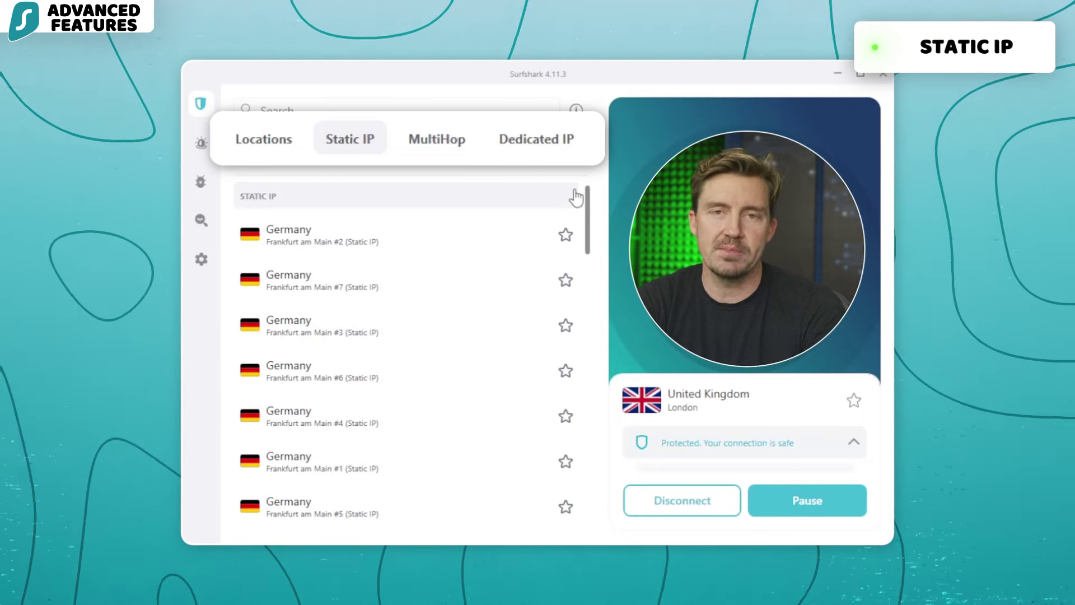
- View the Dedicated IP tab and open its Learn more page
left_click(536, 143)
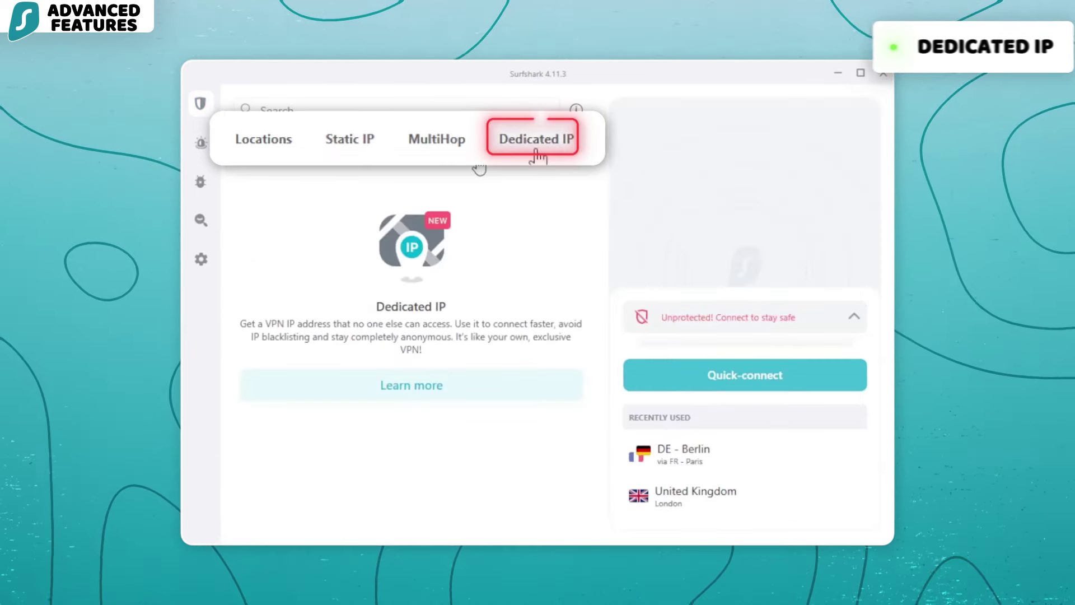
left_click(434, 386)
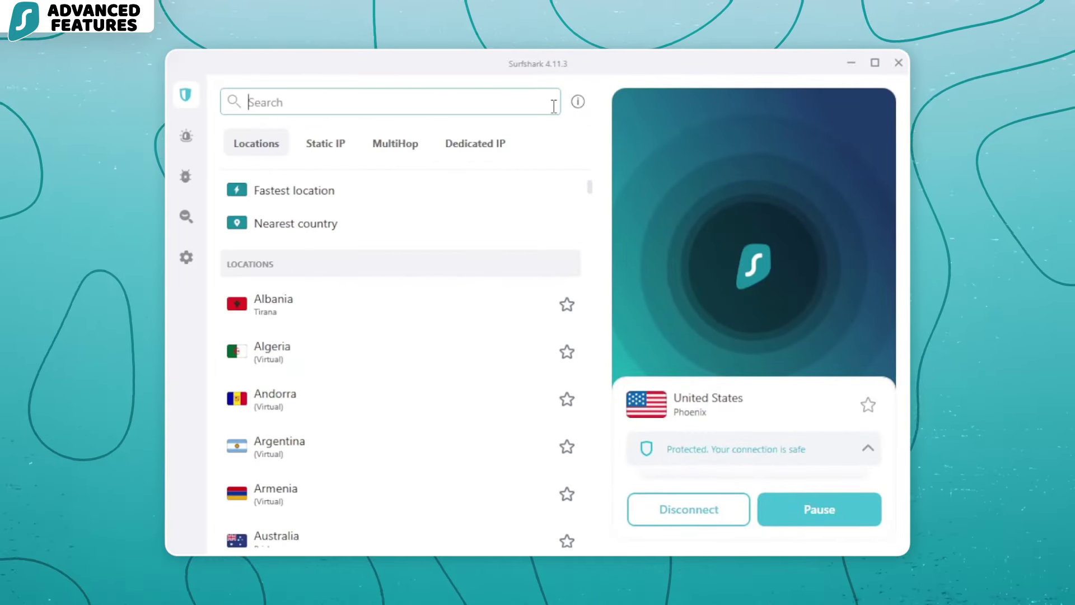
- Enable Kill Switch in Settings > VPN settings and review its soft and strict modes
mouse_move(186, 257)
left_click(207, 238)
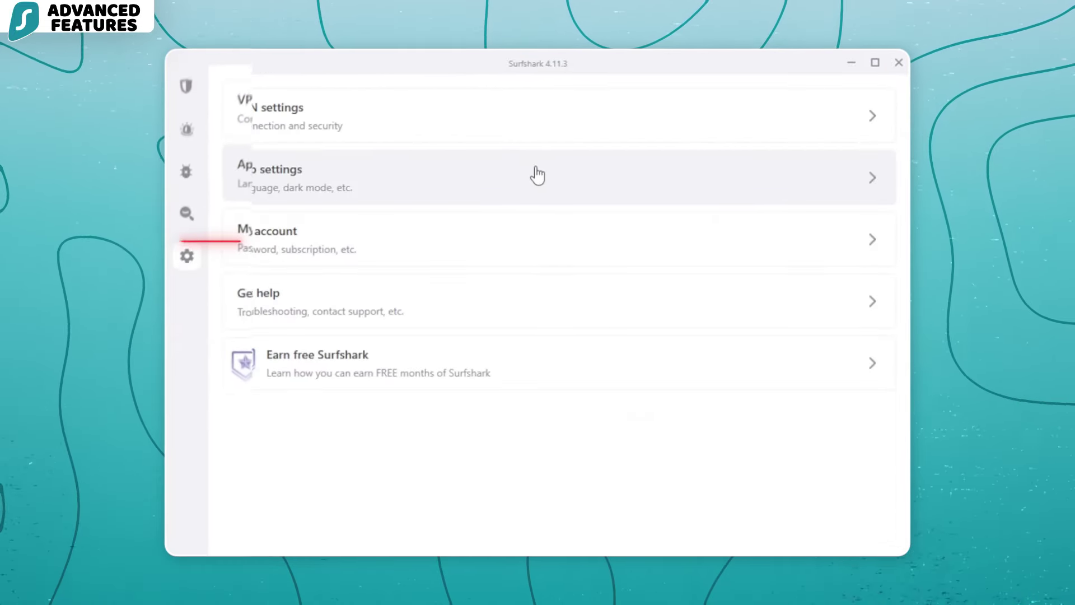
left_click(513, 134)
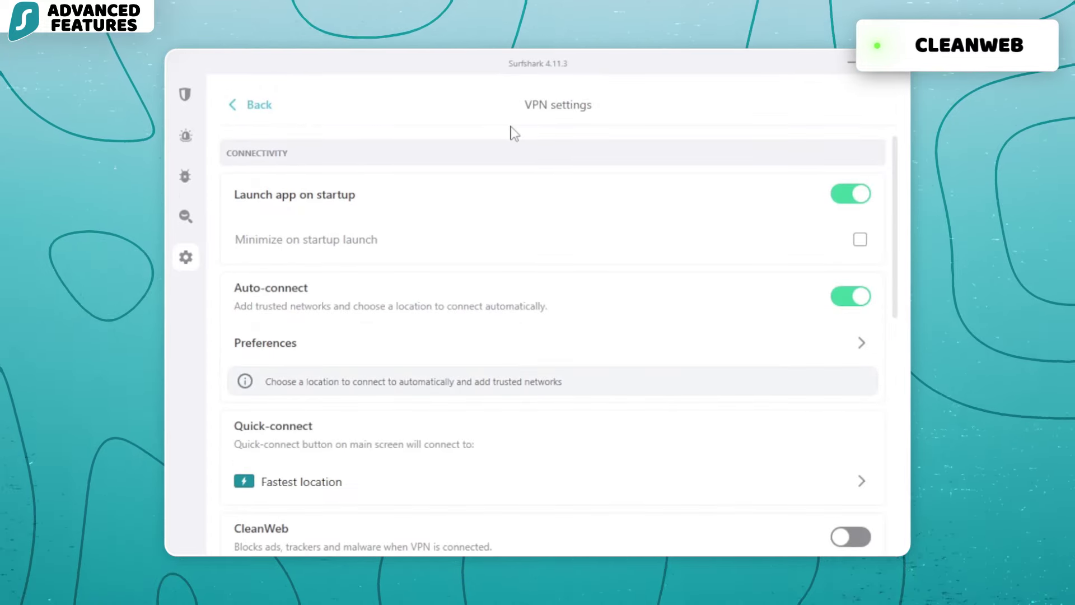
scroll(470, 280, "down", 3)
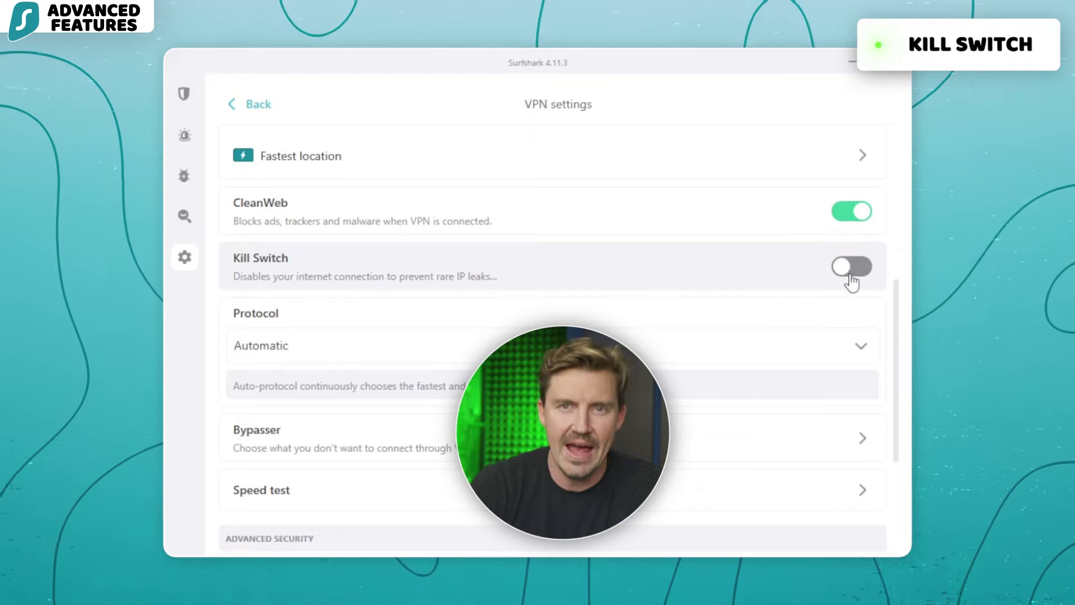
left_click(849, 269)
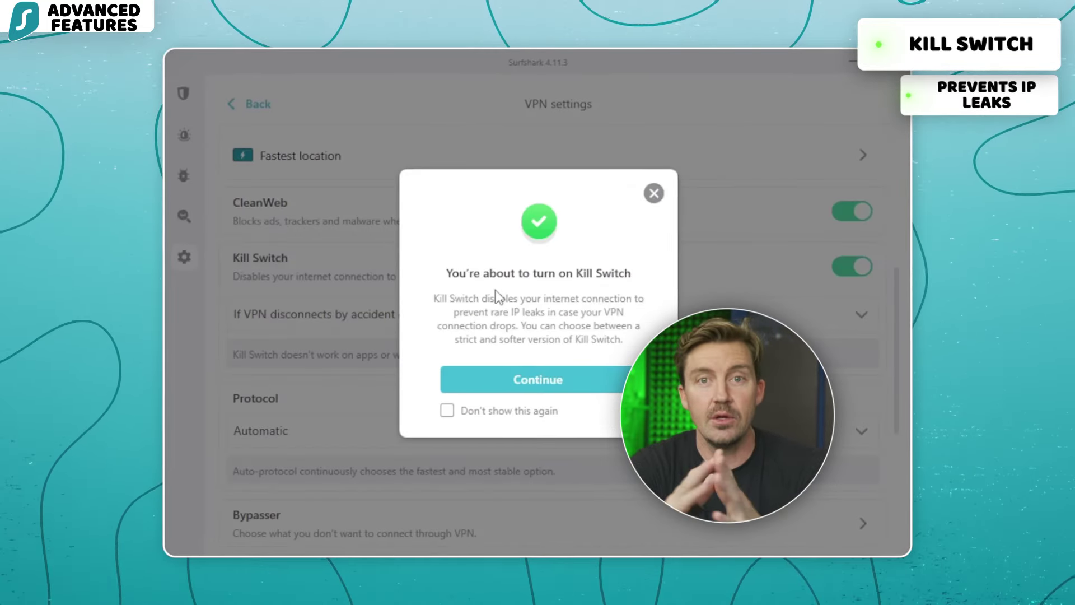
left_click(514, 383)
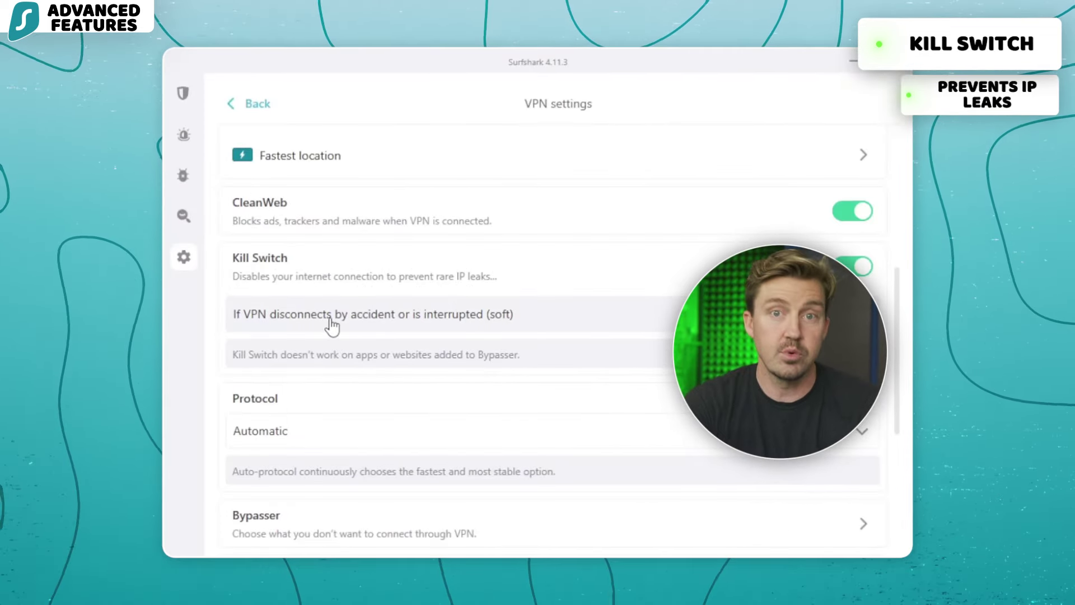
left_click(335, 326)
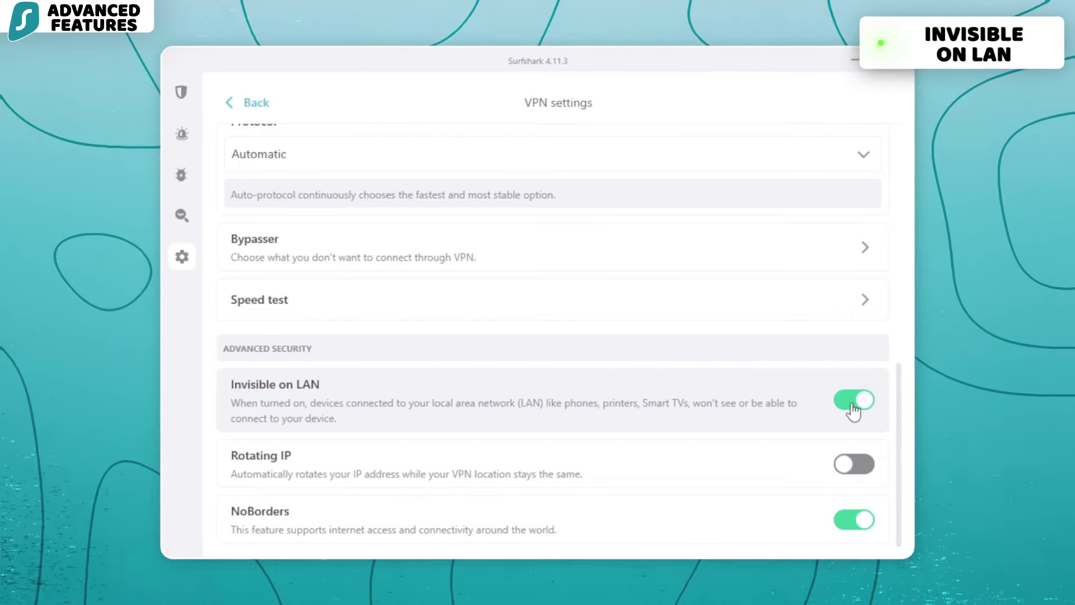
- Switch Rotating IP on under Advanced security and acknowledge its notice
left_click(868, 468)
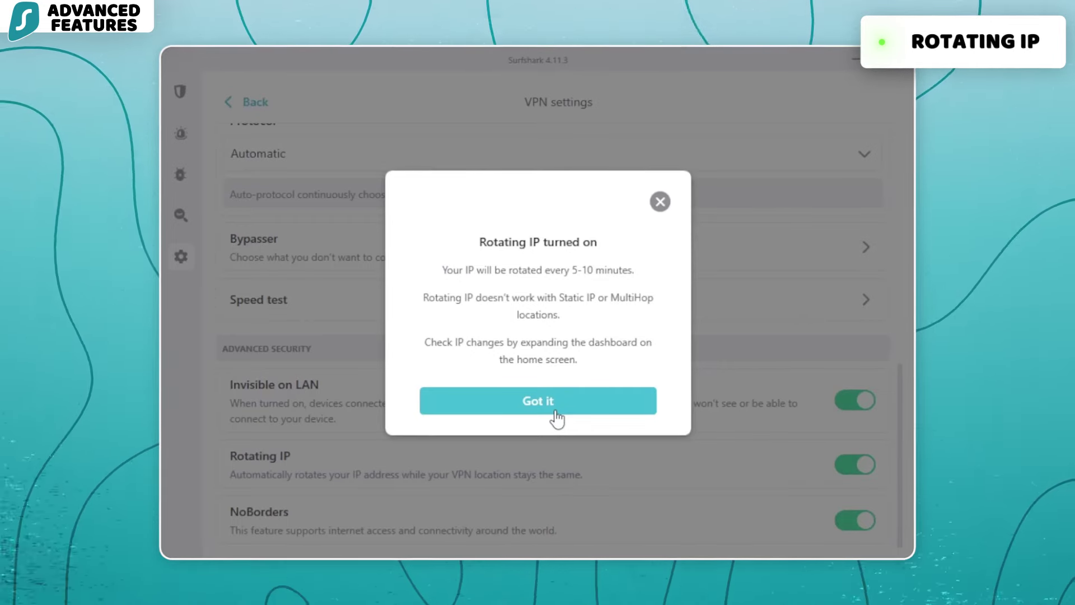
left_click(537, 401)
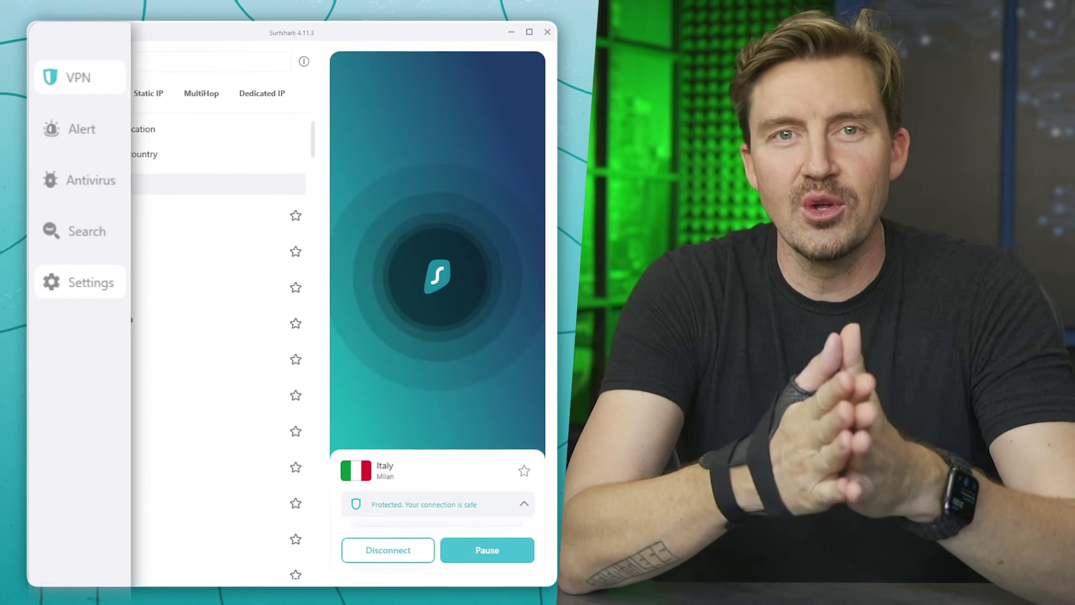
- Visit the Alert and Antivirus sections and run a Quick scan
left_click(73, 128)
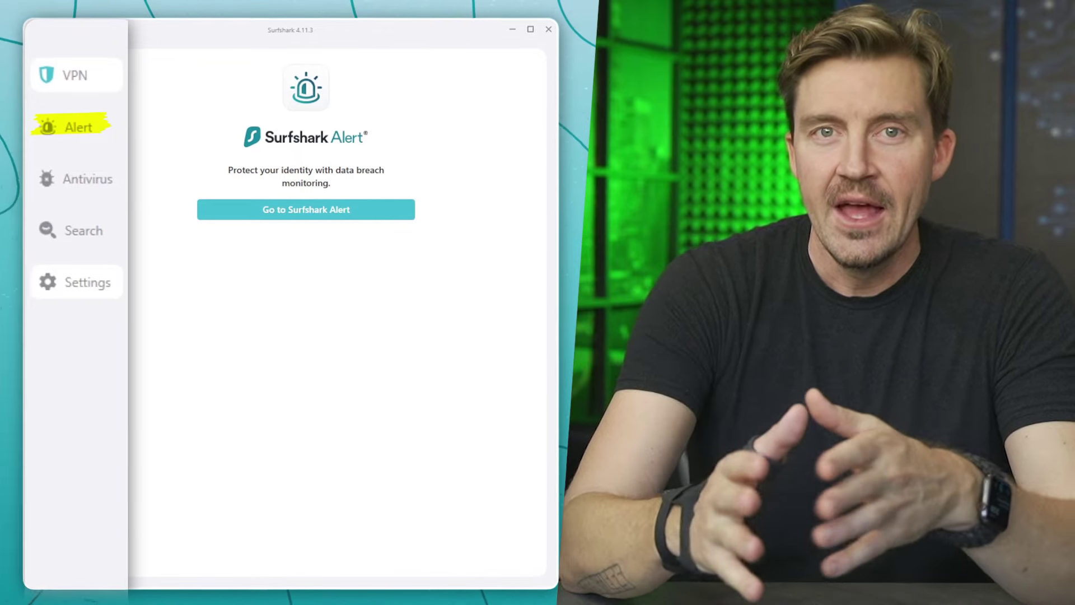
left_click(84, 179)
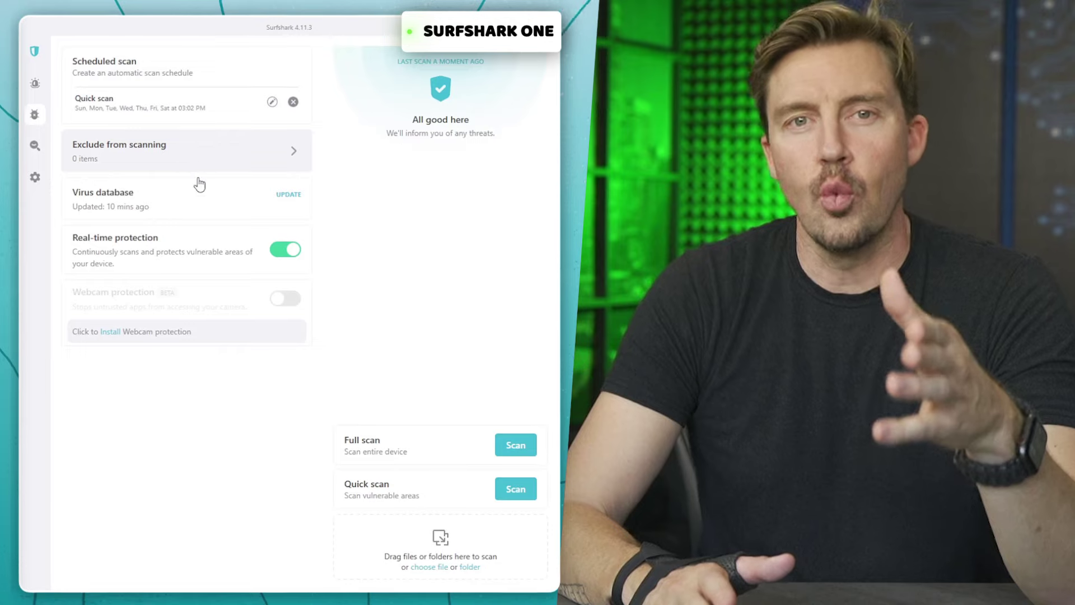
left_click(511, 489)
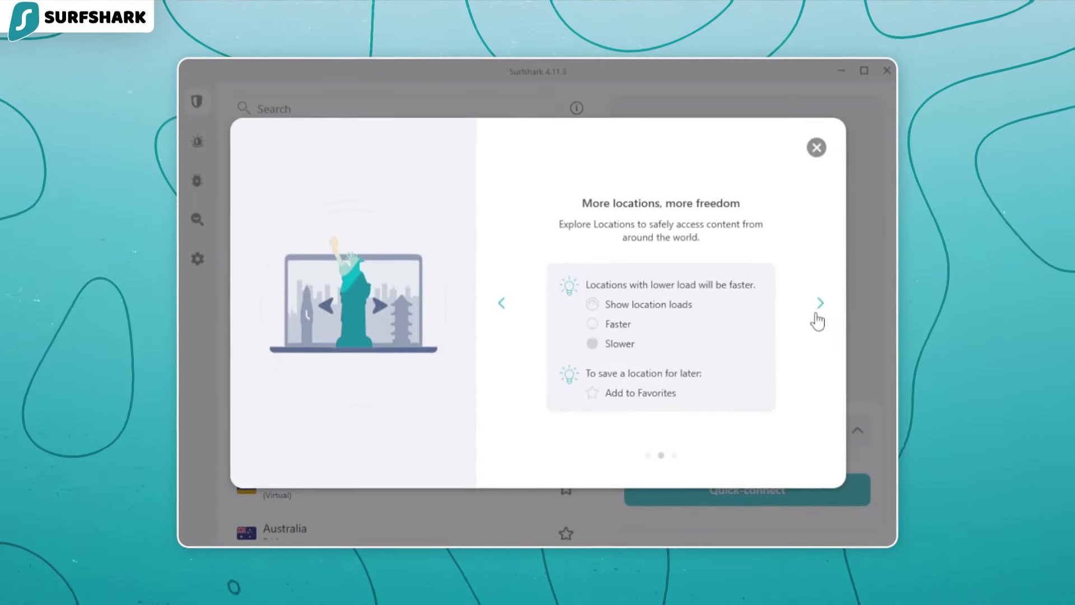
- Get past the two introductory tips and show the MultiHop routes list
left_click(820, 429)
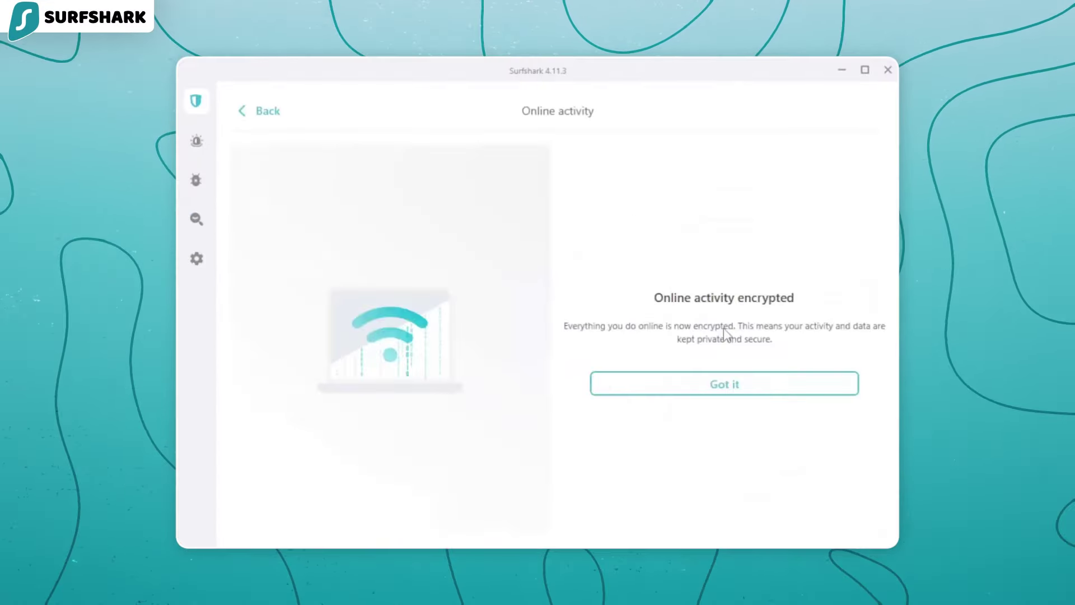
left_click(742, 385)
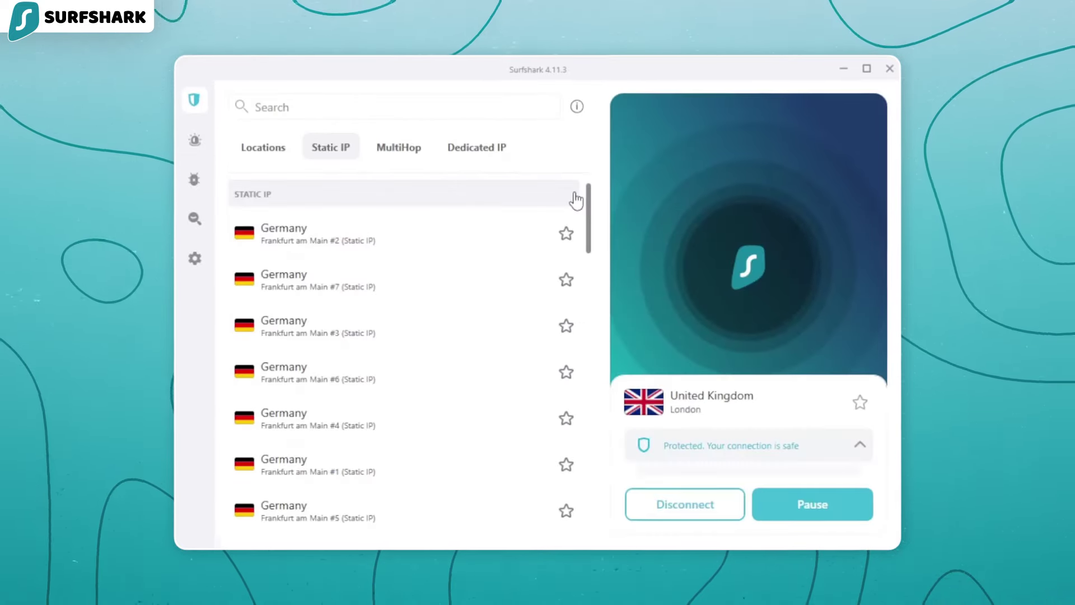
left_click(401, 140)
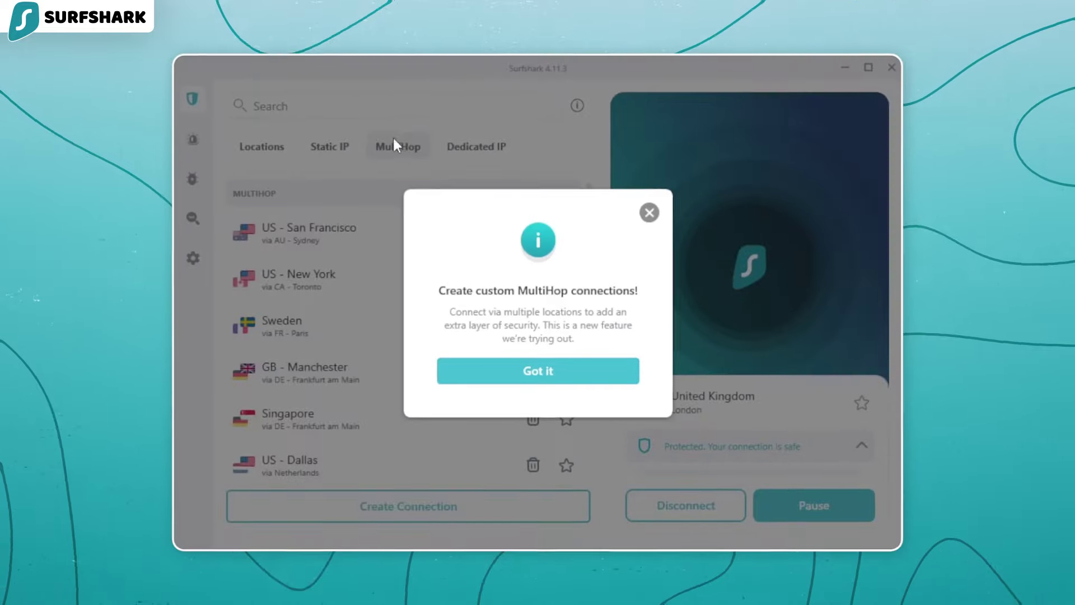